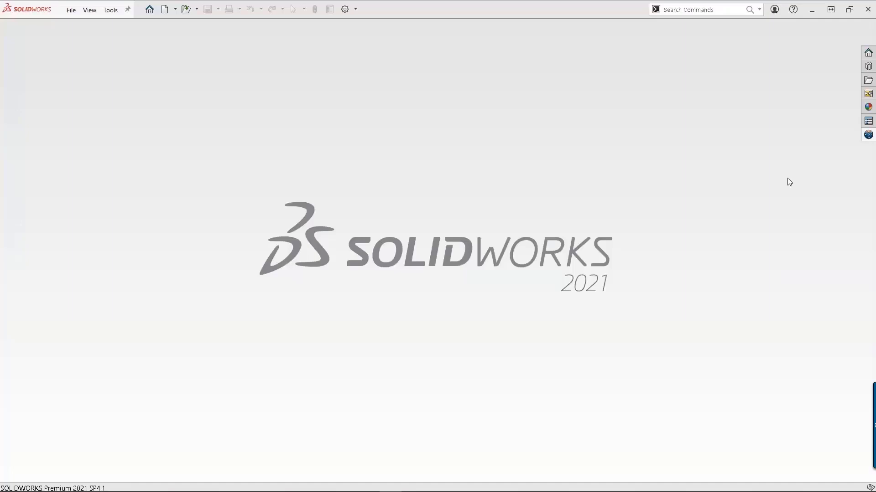
{"action": "mouse_move", "coordinate": [822, 418]}
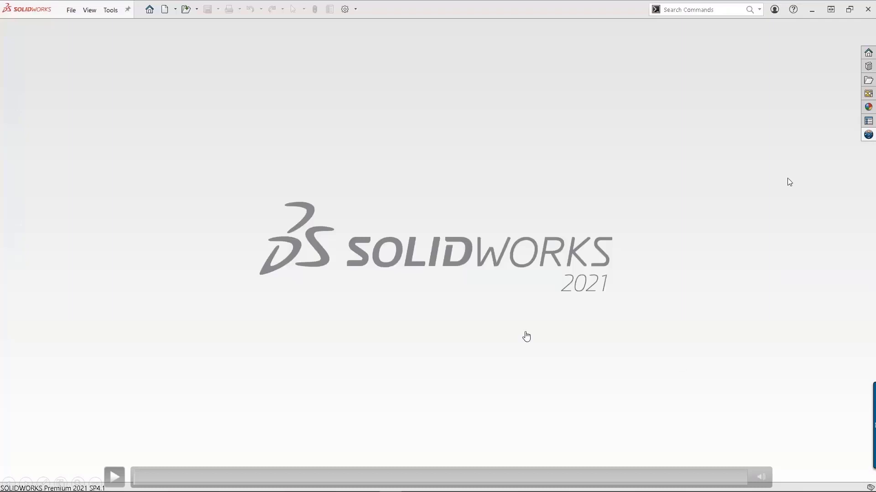
{"action": "left_click", "coordinate": [117, 477]}
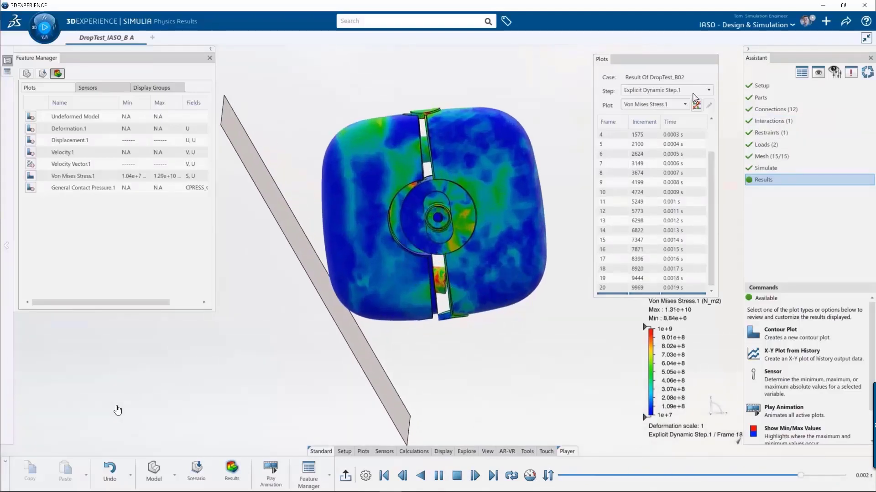
Display the Velocity Vector.1 plot of Explicit Dynamic Step.1 in the drop test results and examine its animation.
{"action": "left_click", "coordinate": [666, 90]}
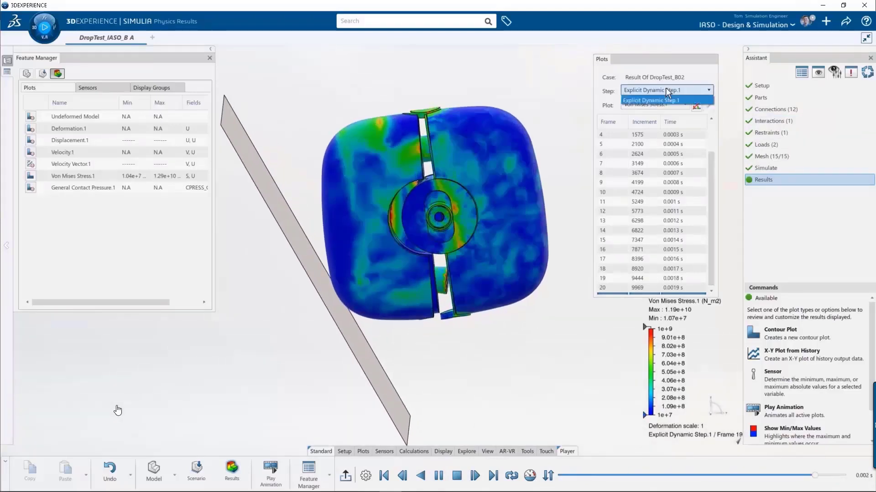
{"action": "left_click", "coordinate": [629, 100]}
{"action": "left_click", "coordinate": [631, 104]}
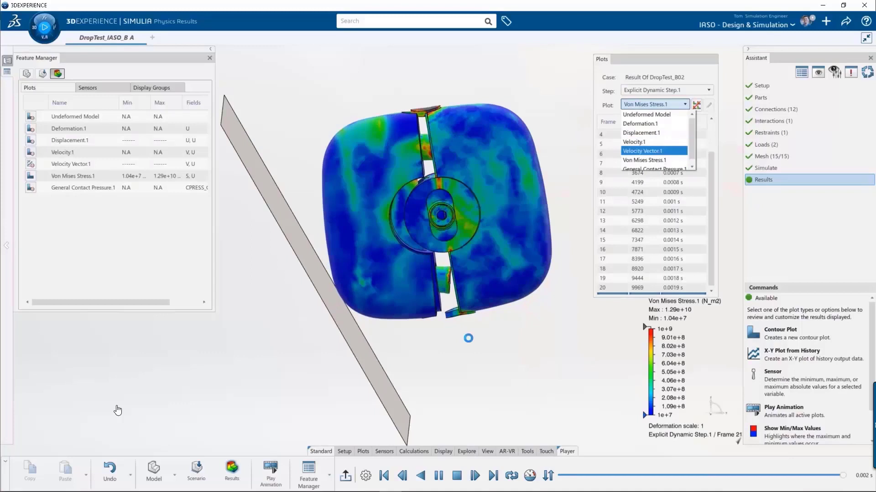
{"action": "left_click", "coordinate": [654, 151]}
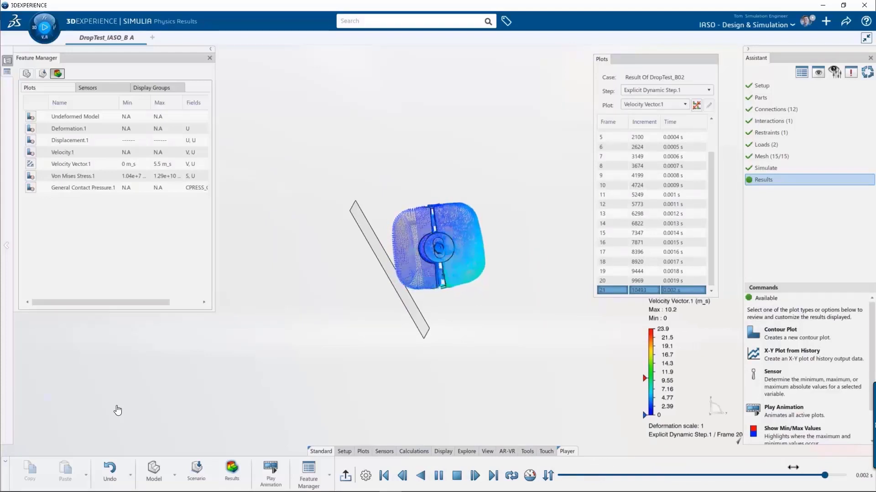
{"action": "scroll", "coordinate": [487, 311], "scroll_direction": "up", "scroll_amount": 3}
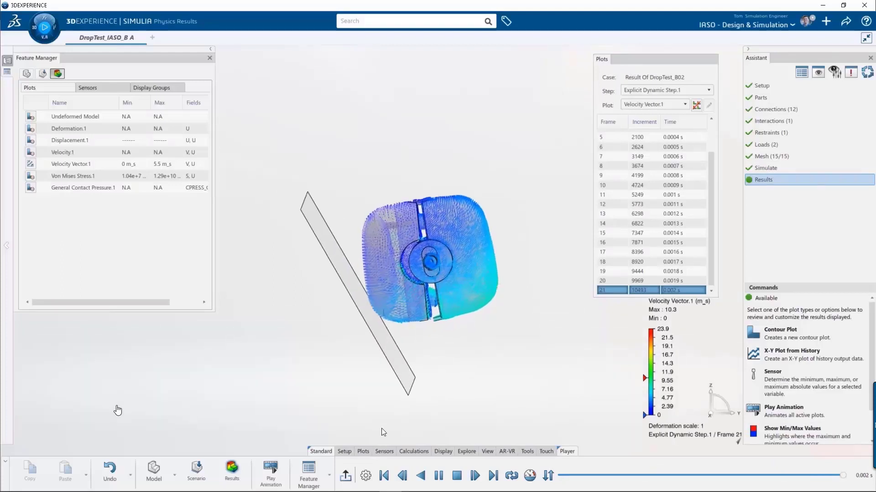
{"action": "left_click", "coordinate": [346, 477]}
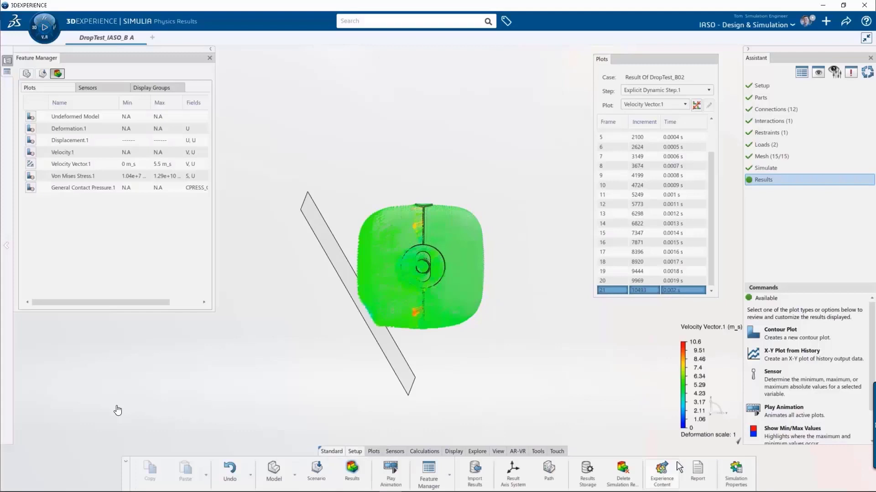
Display the Von Mises Stress.1 plot and generate the experience content for DropTest_B02 with model, scenario and results.
{"action": "left_click", "coordinate": [653, 104]}
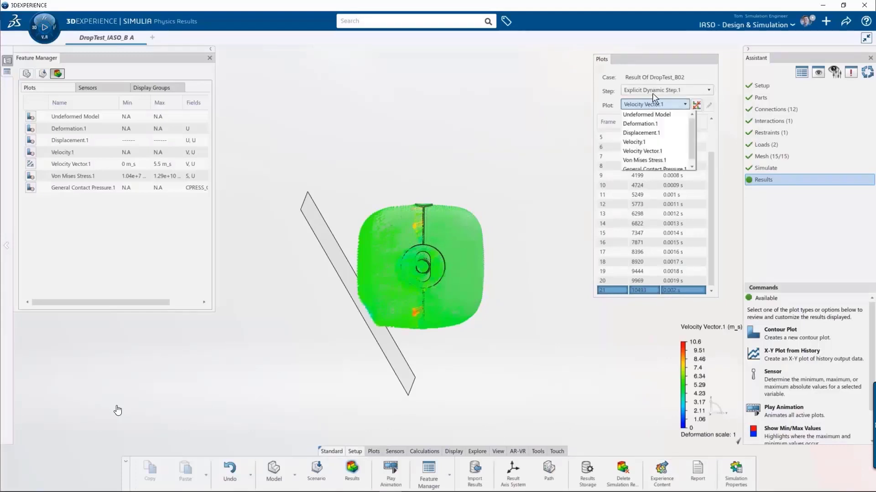
{"action": "left_click", "coordinate": [659, 163]}
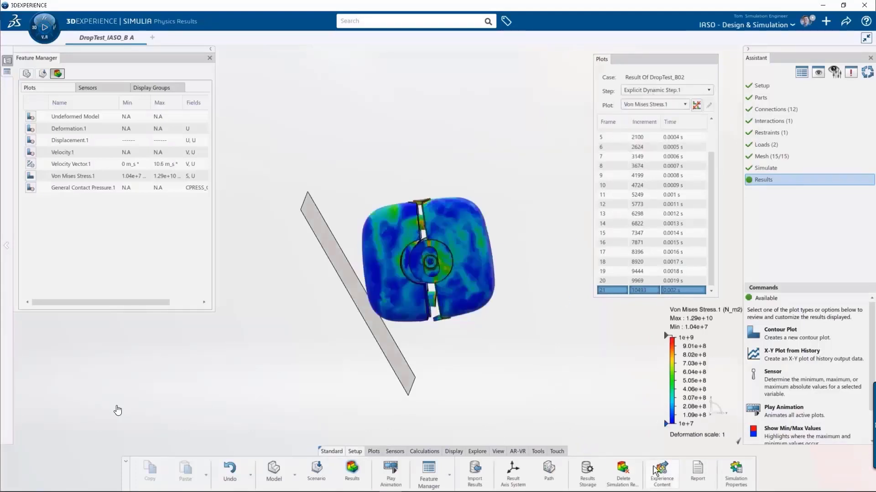
{"action": "left_click", "coordinate": [662, 474]}
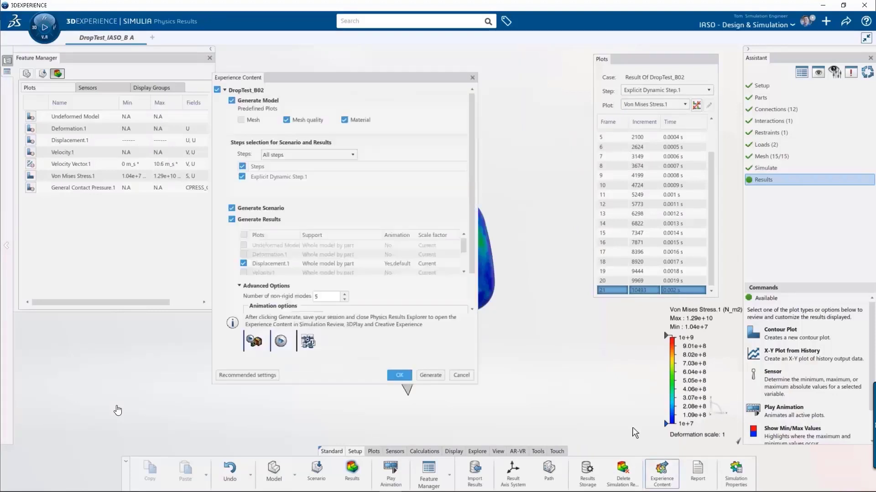
{"action": "scroll", "coordinate": [464, 248], "scroll_direction": "down", "scroll_amount": 3}
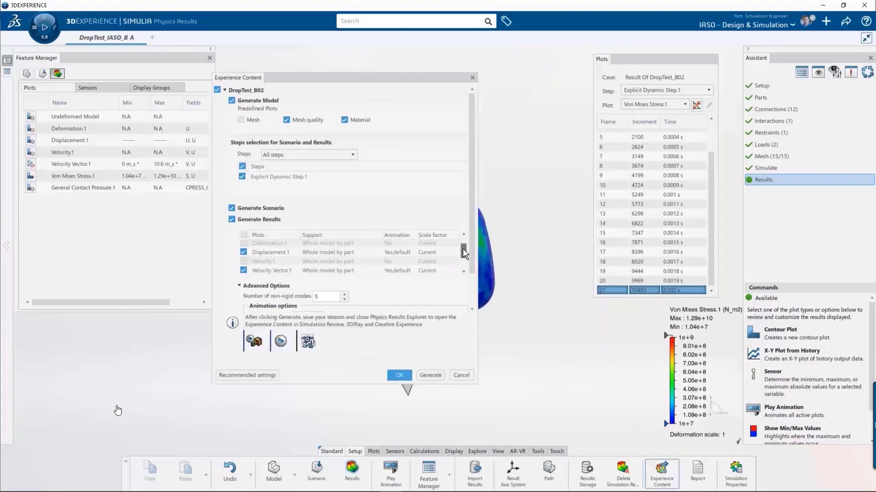
{"action": "left_click", "coordinate": [431, 375]}
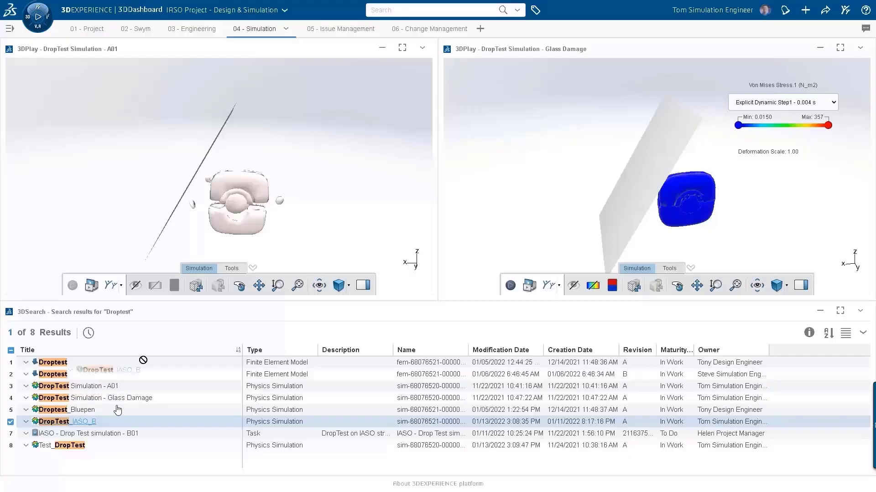
On the 3DDashboard, load the DropTest_IASO_B simulation into the 3DPlay viewer showing DropTest Simulation - A01 and play its displacement animation.
{"action": "left_click_drag", "start_coordinate": [69, 421], "coordinate": [194, 223]}
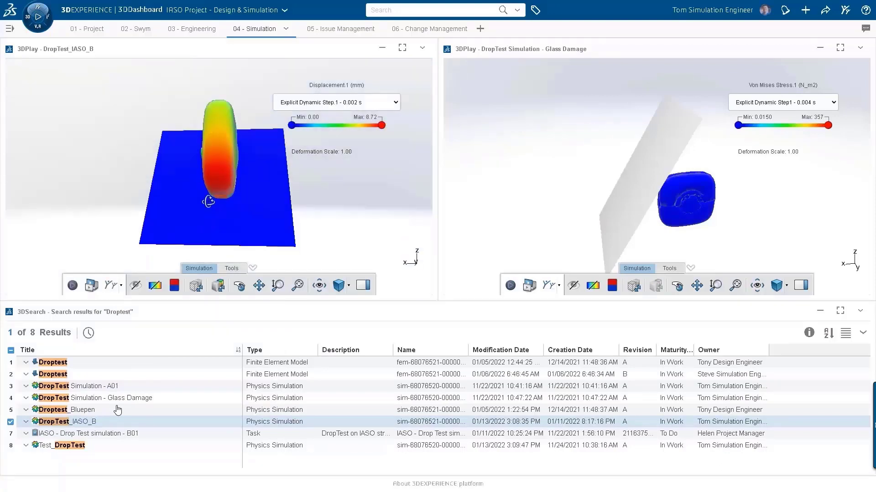
{"action": "left_click_drag", "start_coordinate": [164, 208], "coordinate": [271, 189]}
{"action": "left_click", "coordinate": [72, 285]}
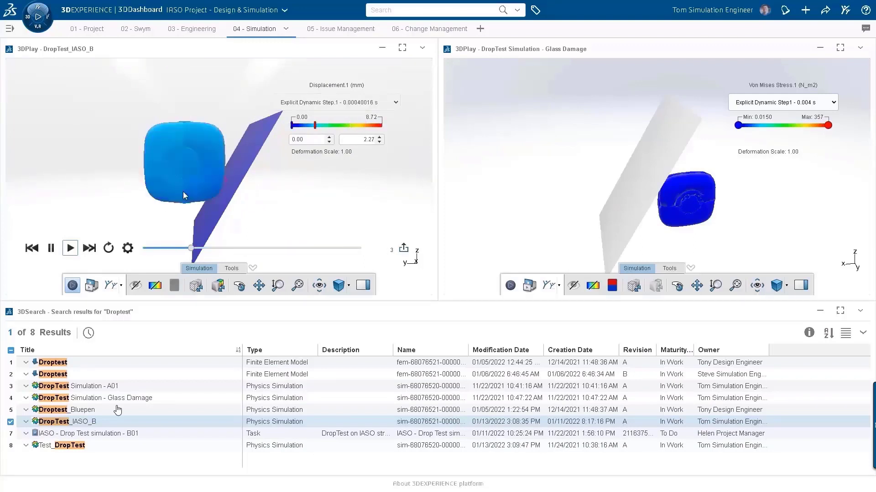
{"action": "scroll", "coordinate": [181, 191], "scroll_direction": "up", "scroll_amount": 3}
{"action": "scroll", "coordinate": [189, 185], "scroll_direction": "down", "scroll_amount": 2}
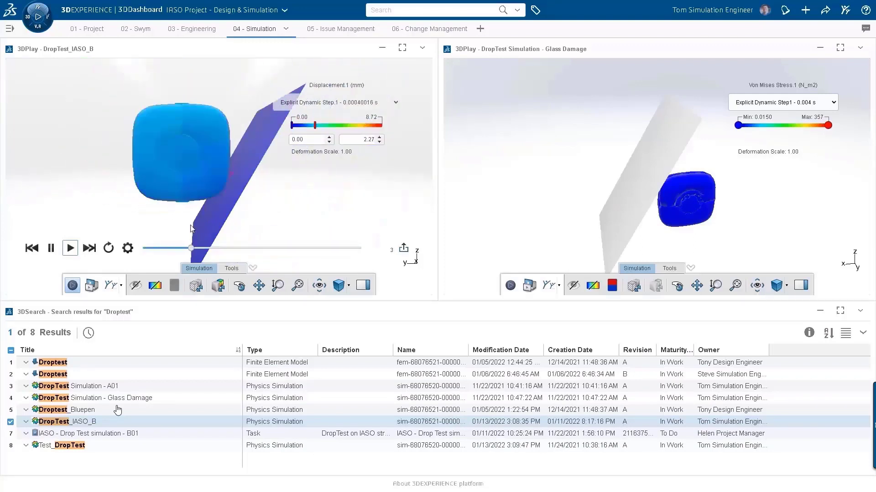
Switch the DropTest_IASO_B viewer to the Velocity Vector.1 result and start its animation.
{"action": "left_click", "coordinate": [107, 282]}
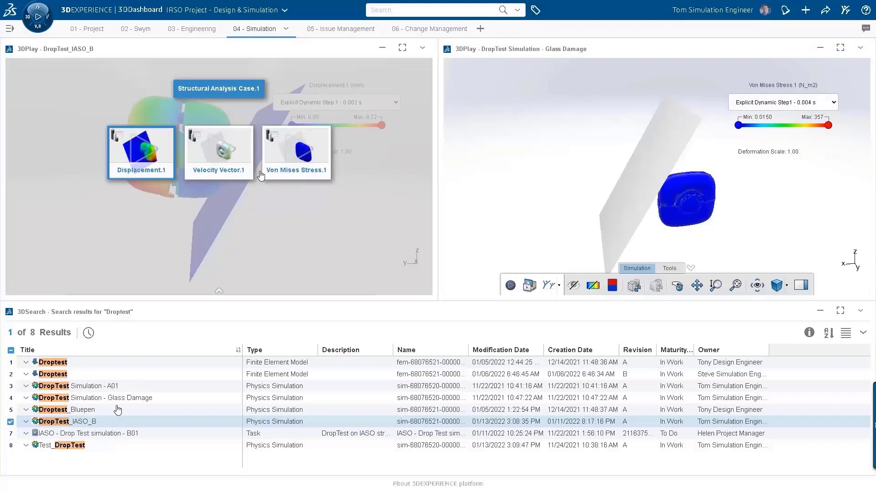
{"action": "left_click", "coordinate": [220, 157]}
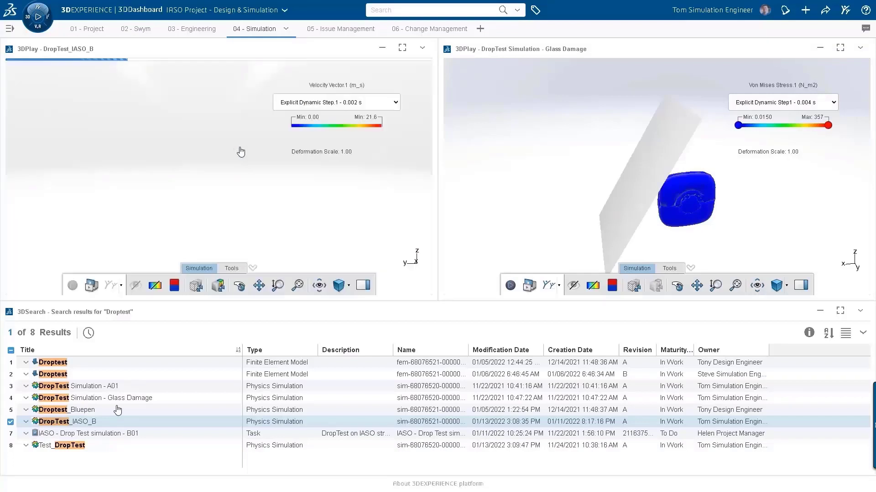
{"action": "left_click", "coordinate": [73, 286]}
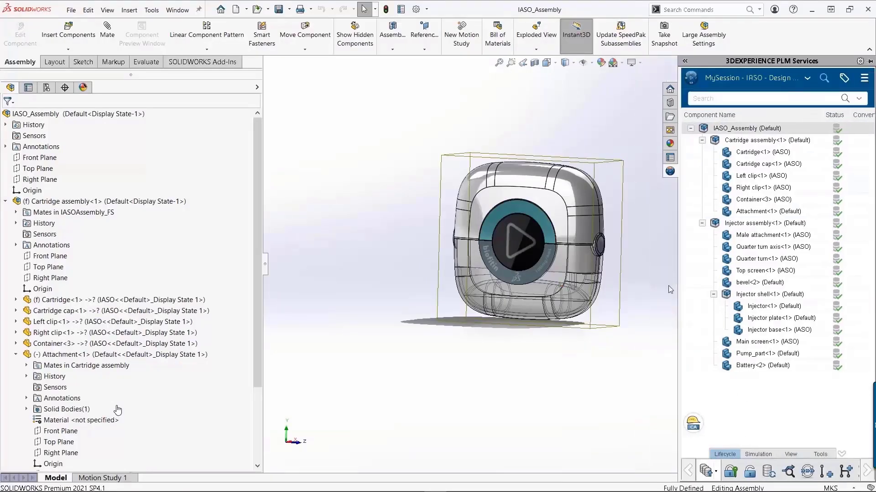
In SOLIDWORKS, inspect the attachment area of IASO_Assembly and open the sketch of the Attachment part's Boss-Extrude2 for editing.
{"action": "middle_click_drag", "start_coordinate": [634, 273], "coordinate": [558, 248]}
{"action": "scroll", "coordinate": [539, 293], "scroll_direction": "down", "scroll_amount": 5}
{"action": "scroll", "coordinate": [496, 238], "scroll_direction": "up", "scroll_amount": 3}
{"action": "scroll", "coordinate": [515, 310], "scroll_direction": "down", "scroll_amount": 5}
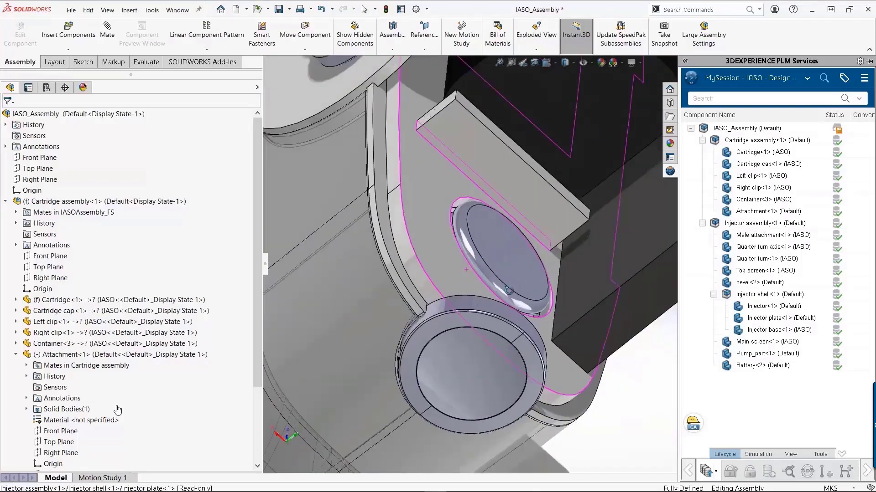
{"action": "scroll", "coordinate": [515, 310], "scroll_direction": "up", "scroll_amount": 5}
{"action": "middle_click_drag", "start_coordinate": [477, 278], "coordinate": [593, 196]}
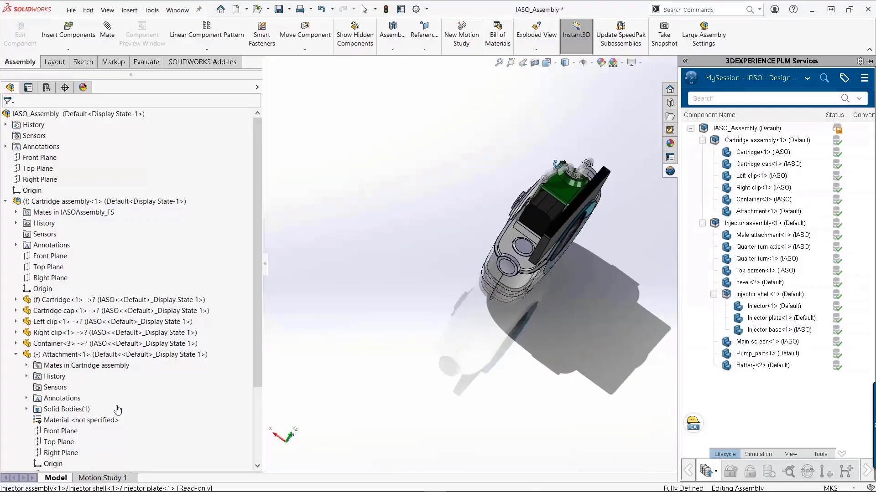
{"action": "left_click", "coordinate": [40, 358]}
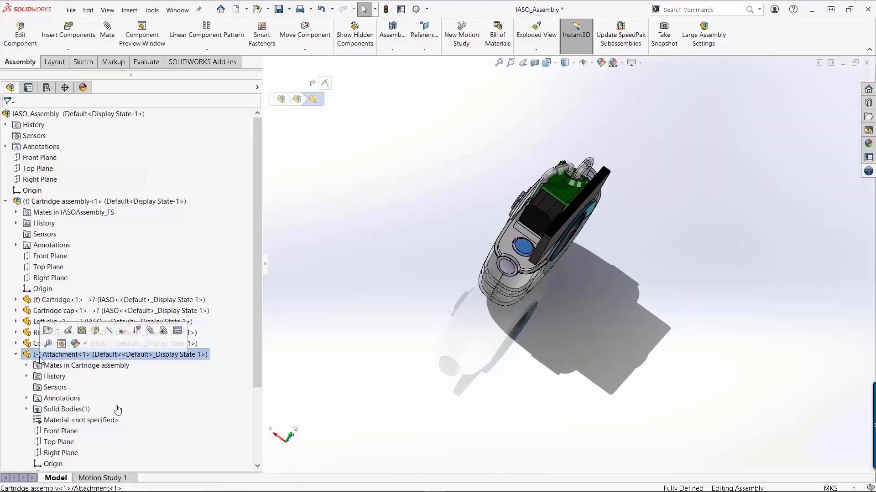
{"action": "scroll", "coordinate": [92, 349], "scroll_direction": "down", "scroll_amount": 3}
{"action": "left_click", "coordinate": [63, 377]}
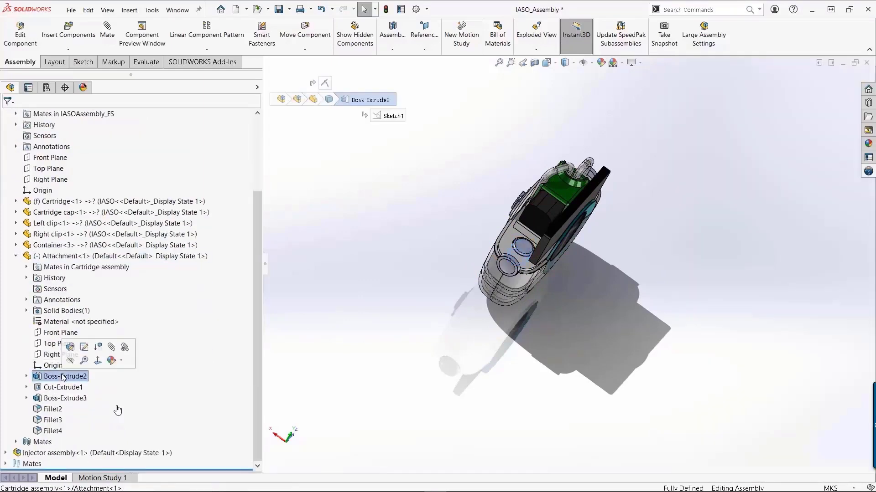
{"action": "left_click", "coordinate": [84, 347]}
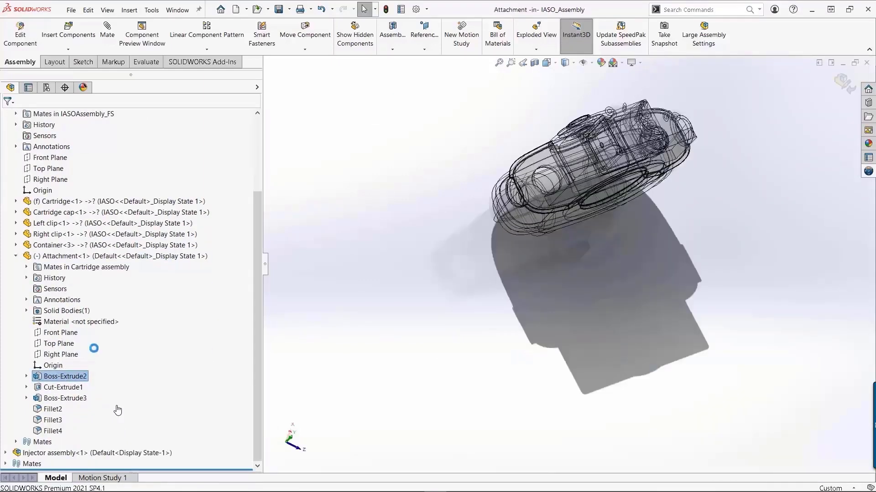
Dimension the attachment's sketch circle 0.01 mm from the surrounding circular edge and leave the sketch.
{"action": "scroll", "coordinate": [500, 193], "scroll_direction": "down", "scroll_amount": 6}
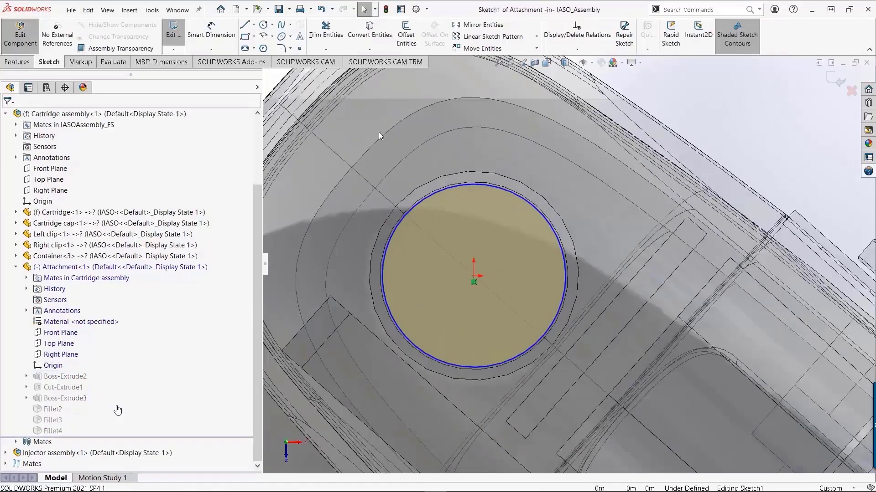
{"action": "left_click", "coordinate": [211, 30]}
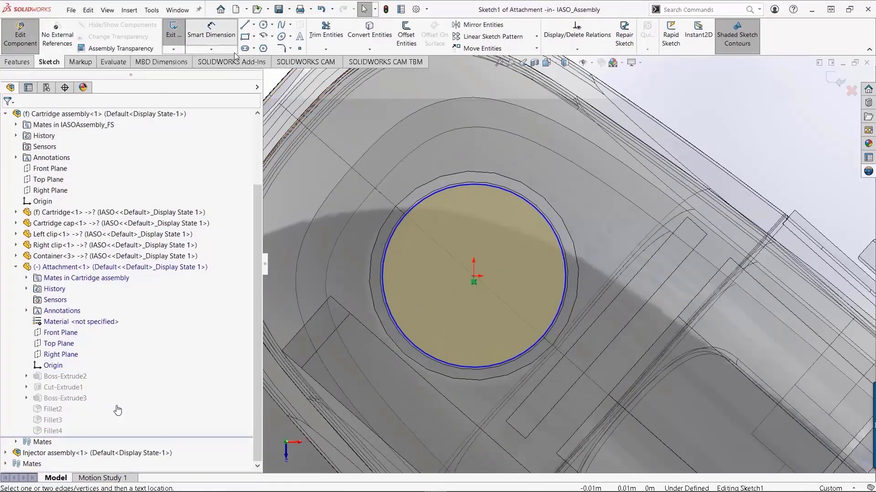
{"action": "left_click", "coordinate": [543, 217]}
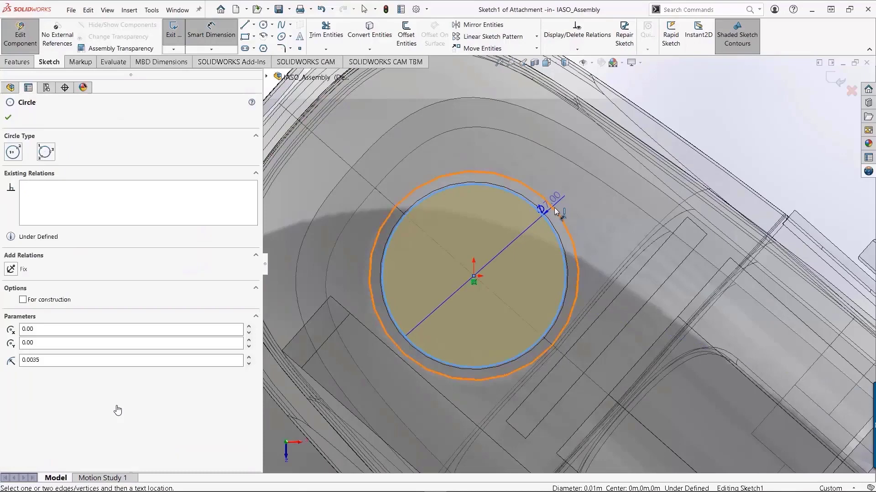
{"action": "left_click", "coordinate": [560, 211]}
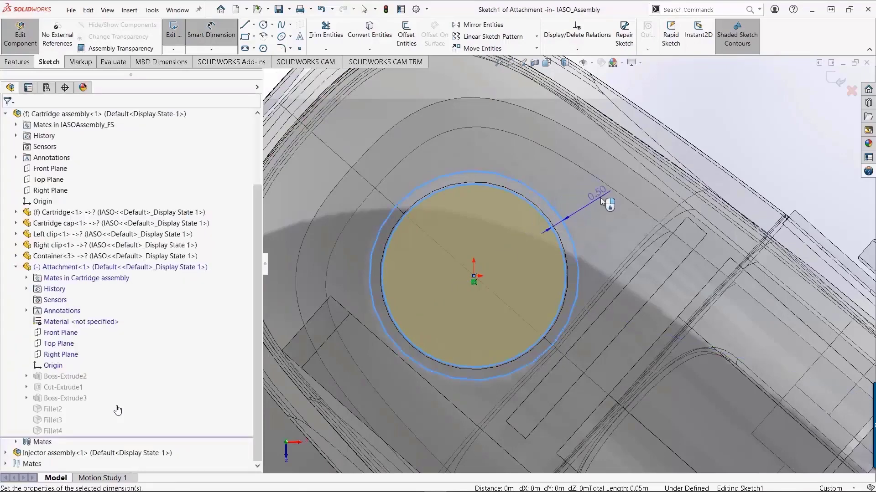
{"action": "left_click", "coordinate": [600, 199]}
{"action": "type", "text": "0.01"}
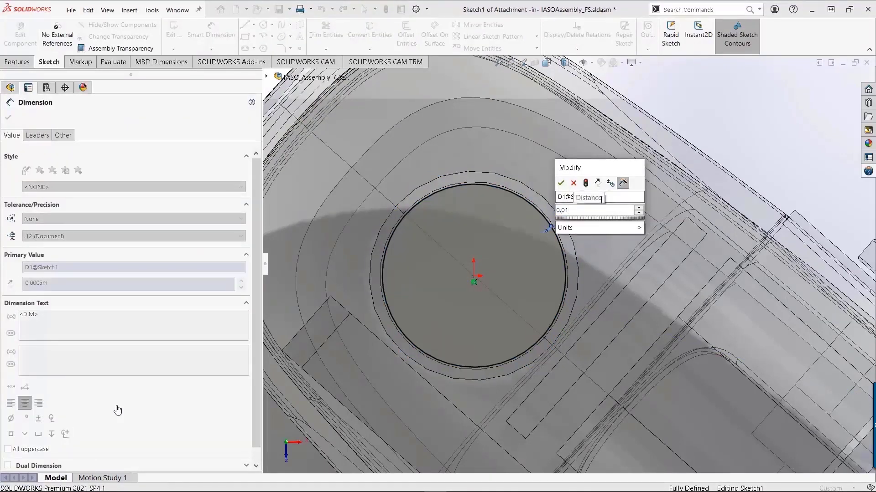
{"action": "left_click", "coordinate": [561, 183]}
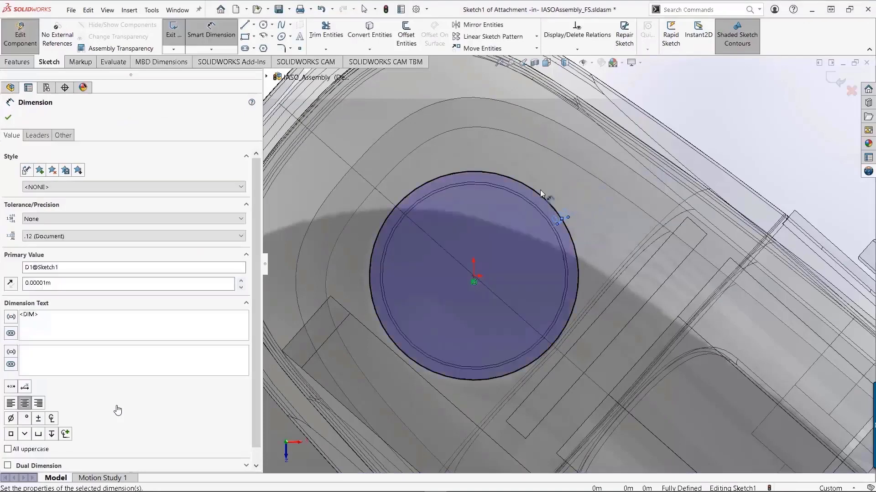
{"action": "key", "text": "Escape"}
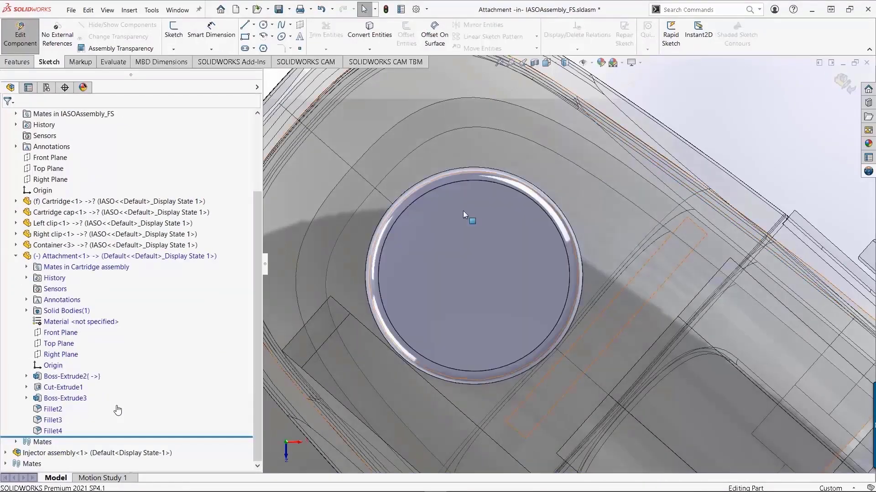
Edit the Attachment part's Boss-Extrude2 to add a blind second direction with a depth of 0.6 mm.
{"action": "left_click", "coordinate": [68, 377]}
{"action": "left_click", "coordinate": [72, 350]}
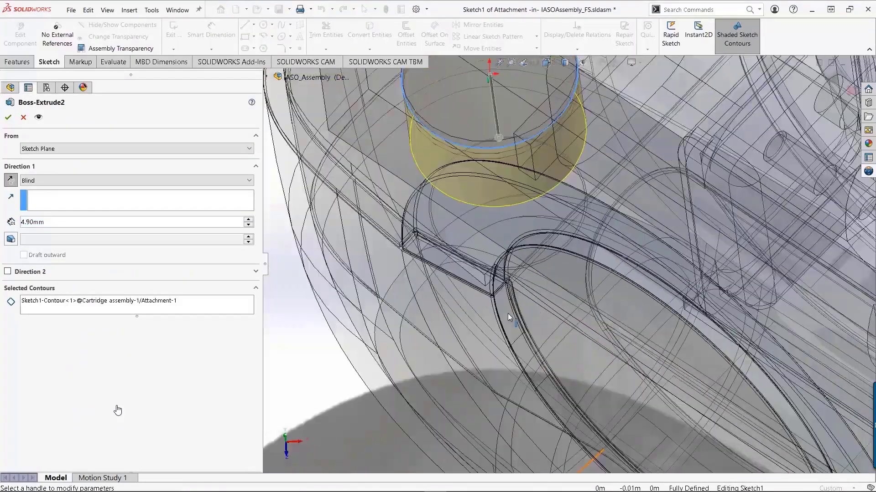
{"action": "scroll", "coordinate": [598, 238], "scroll_direction": "up", "scroll_amount": 10}
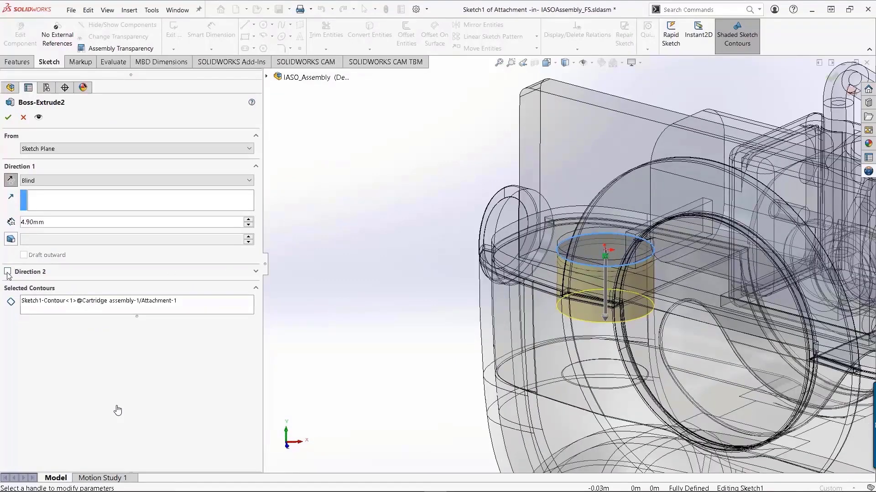
{"action": "left_click", "coordinate": [8, 272]}
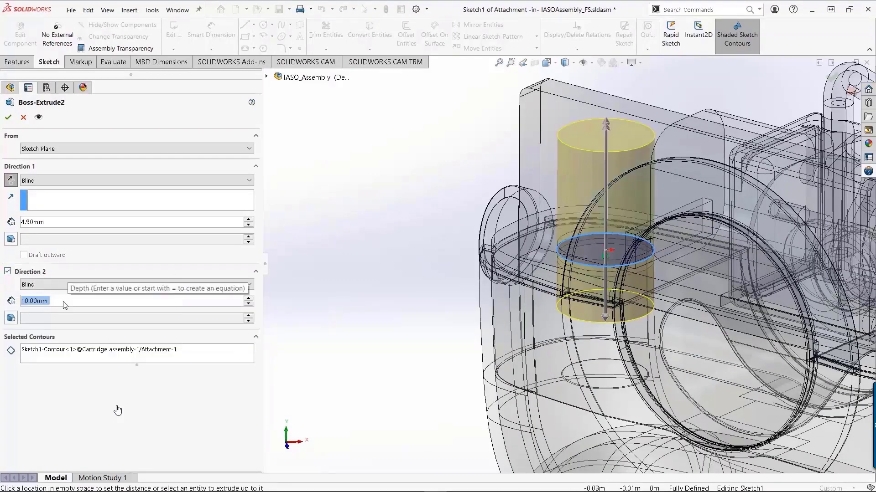
{"action": "type", "text": "0.6mm"}
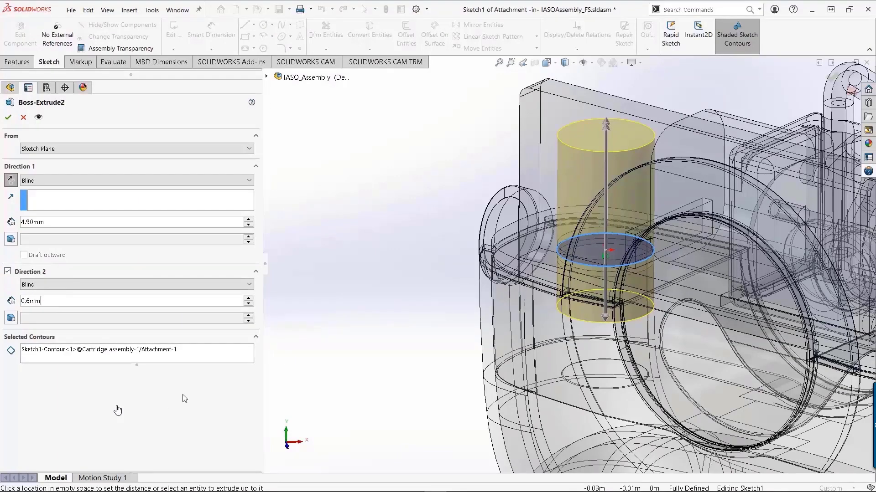
{"action": "key", "text": "Return"}
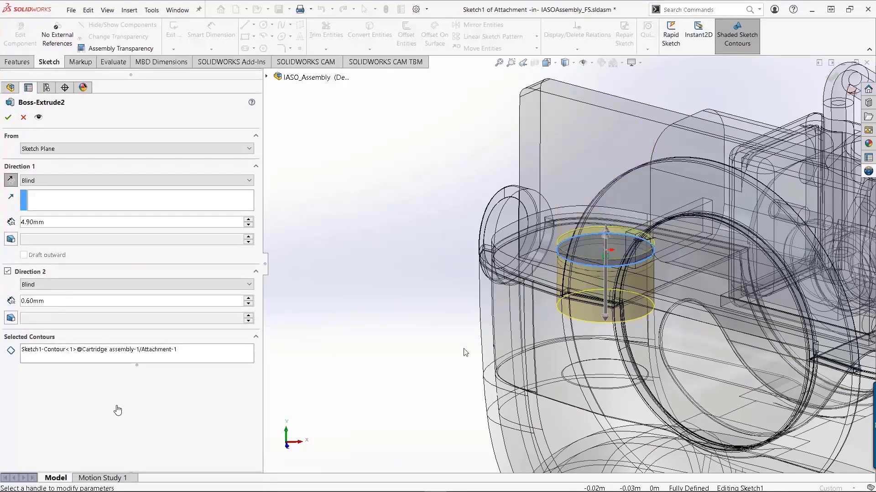
{"action": "scroll", "coordinate": [608, 258], "scroll_direction": "down", "scroll_amount": 2}
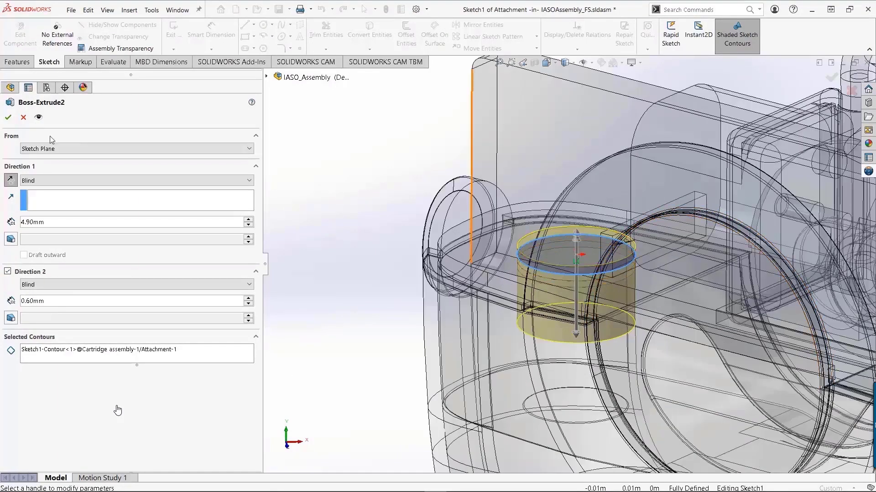
{"action": "left_click", "coordinate": [8, 118]}
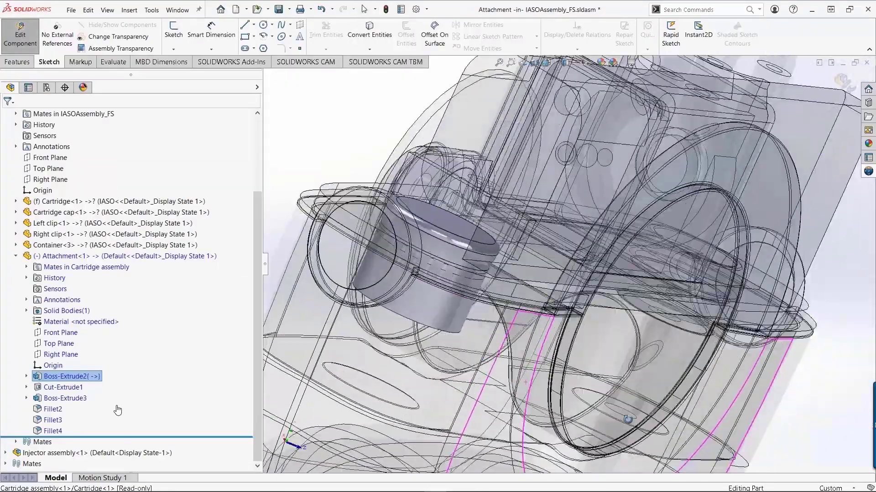
Finish editing the Attachment part, return to the full IASO_Assembly, and show the hidden upper housing again.
{"action": "middle_click_drag", "start_coordinate": [628, 419], "coordinate": [523, 272]}
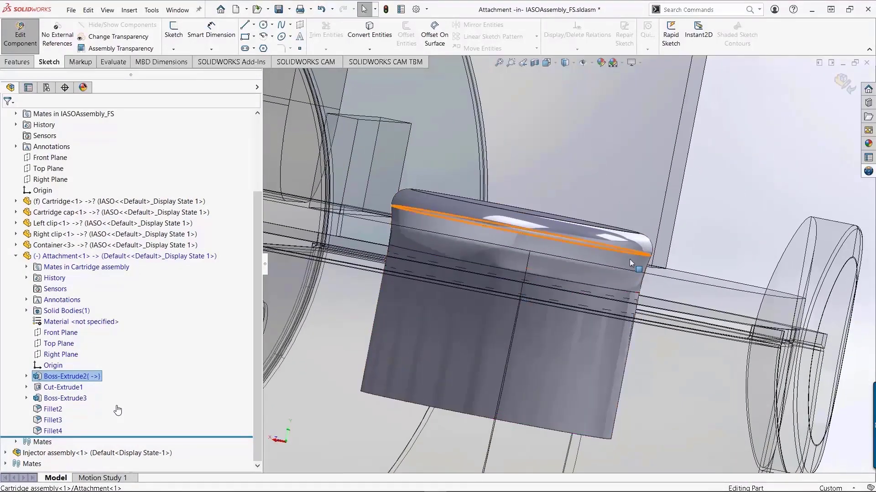
{"action": "left_click", "coordinate": [847, 82]}
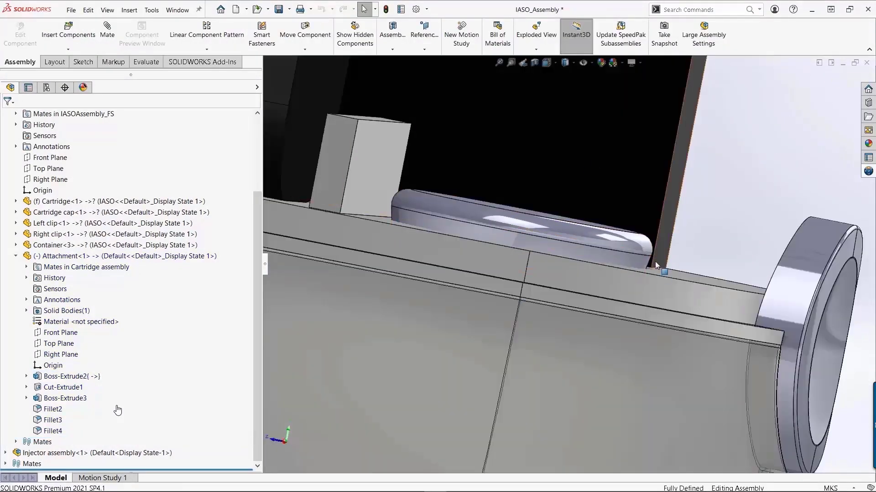
{"action": "middle_click_drag", "start_coordinate": [637, 263], "coordinate": [557, 229]}
{"action": "scroll", "coordinate": [558, 280], "scroll_direction": "up", "scroll_amount": 5}
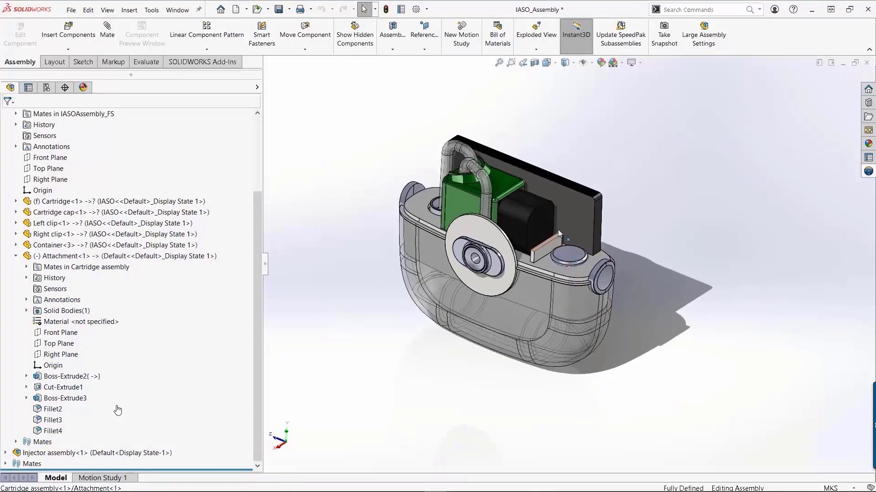
{"action": "key", "text": "shift+Tab"}
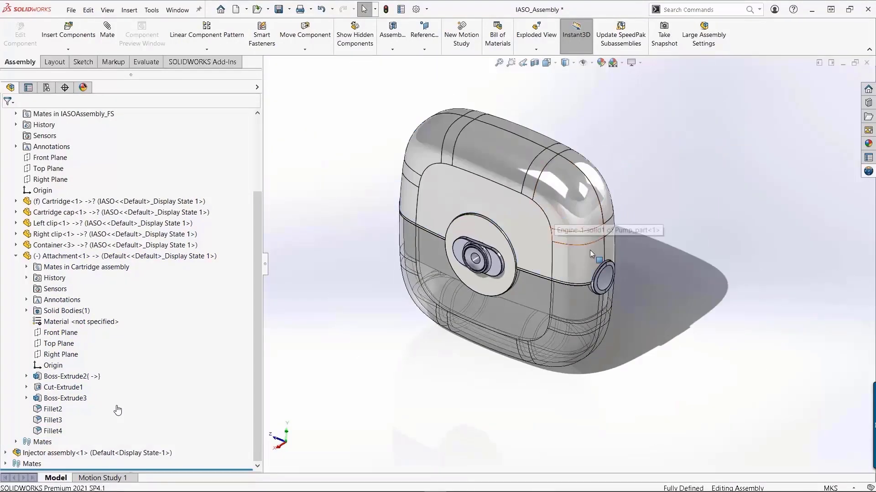
Switch to DropTest_IASO_B in 3DEXPERIENCE, simulate DropTest_B02 with experience content set to Generate and previous results kept, and close the simulation status.
{"action": "left_click", "coordinate": [868, 171]}
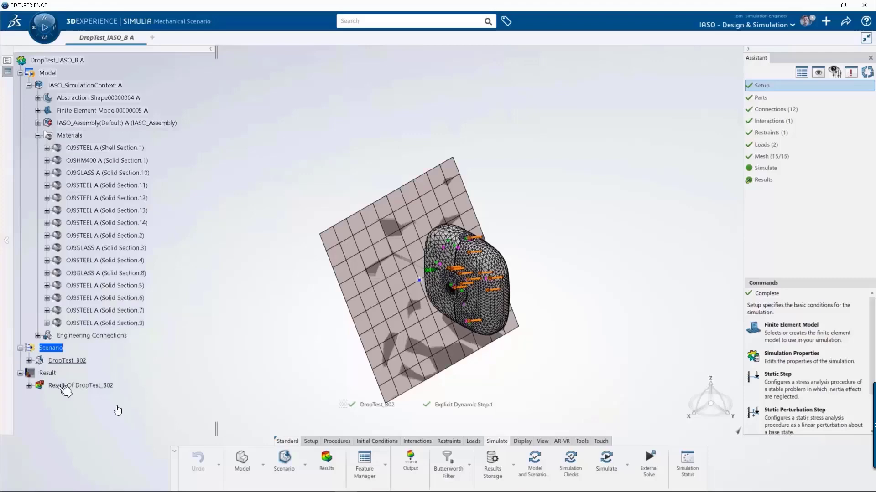
{"action": "middle_click_drag", "start_coordinate": [410, 333], "coordinate": [340, 248]}
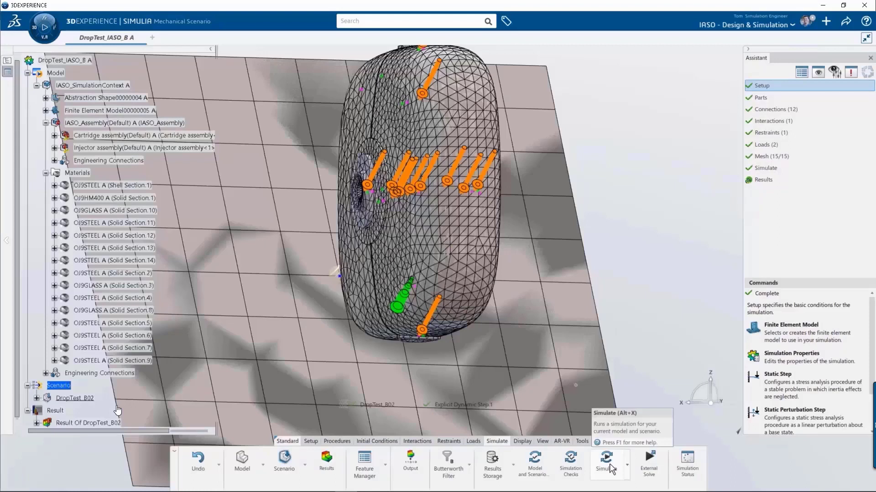
{"action": "left_click", "coordinate": [611, 466]}
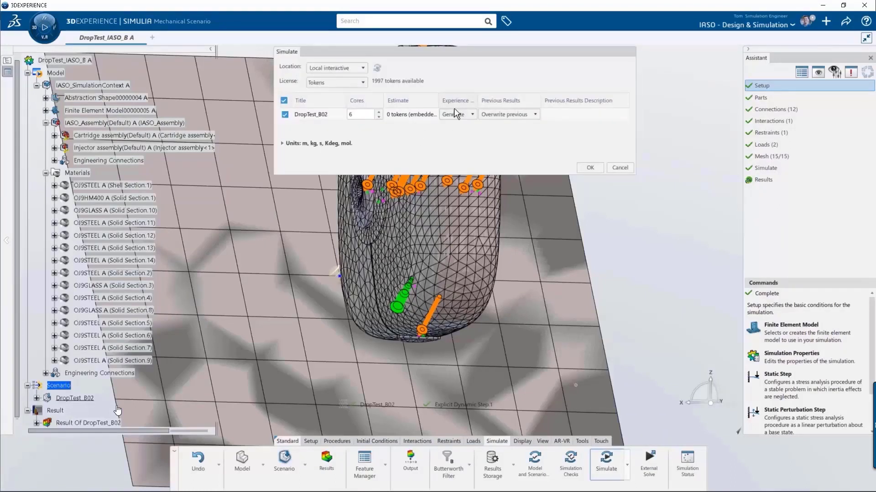
{"action": "left_click", "coordinate": [454, 124]}
{"action": "left_click", "coordinate": [504, 134]}
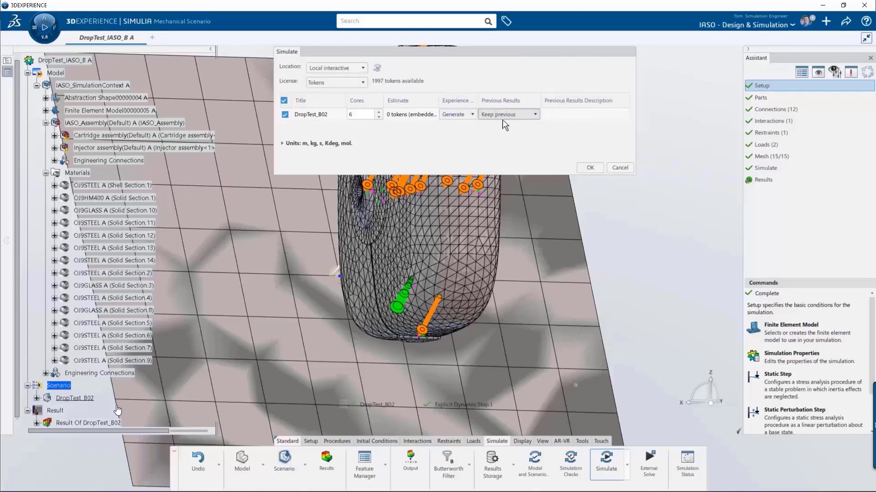
{"action": "left_click", "coordinate": [590, 168]}
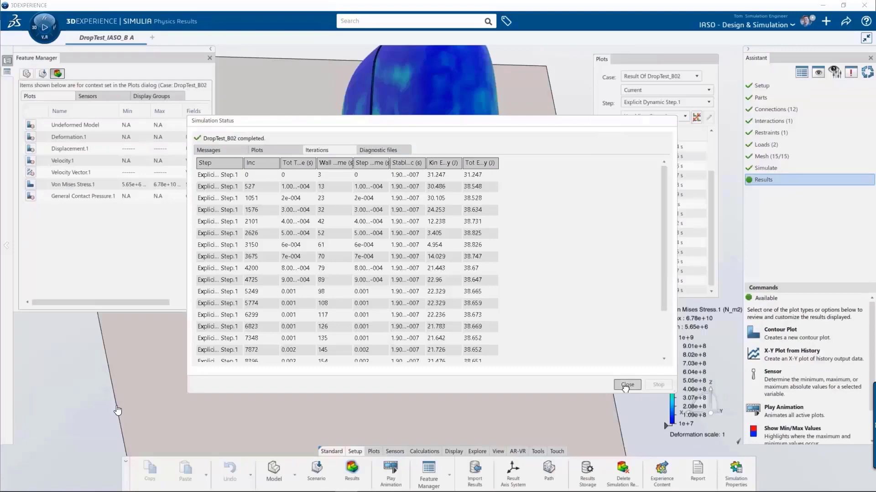
{"action": "left_click", "coordinate": [627, 384]}
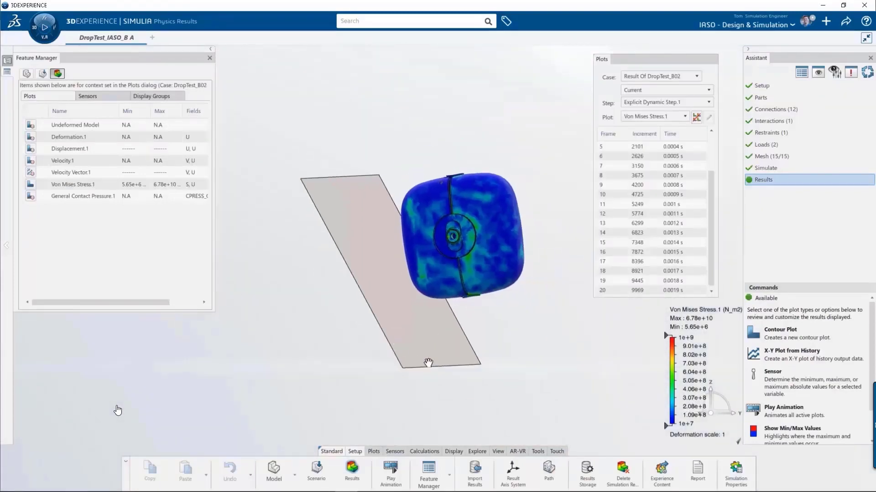